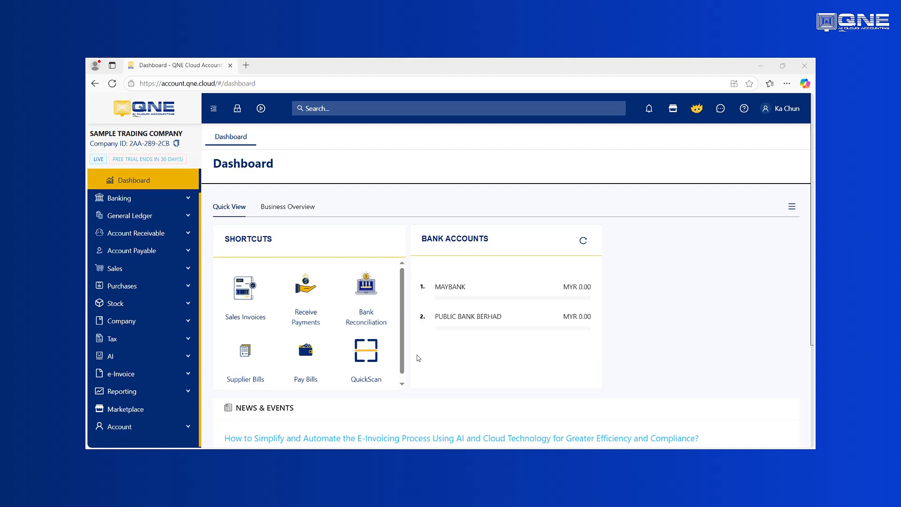
left_click(187, 323)
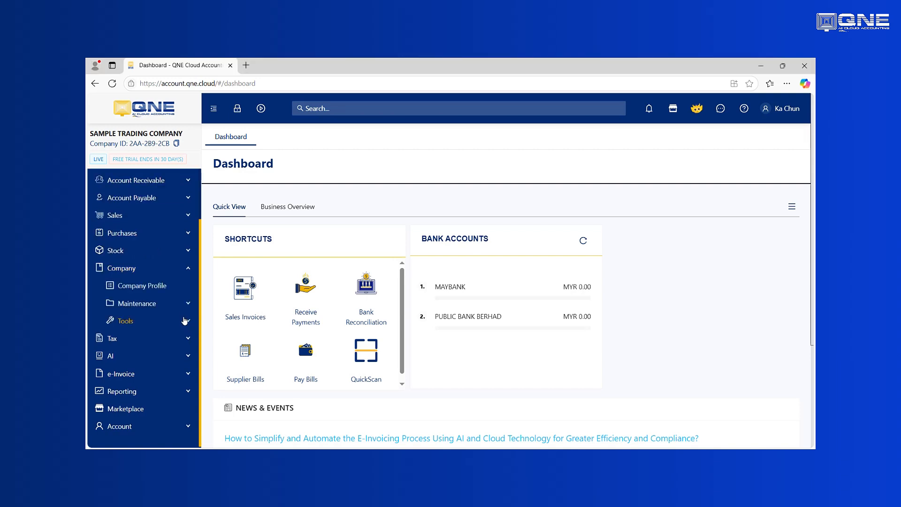
left_click(156, 290)
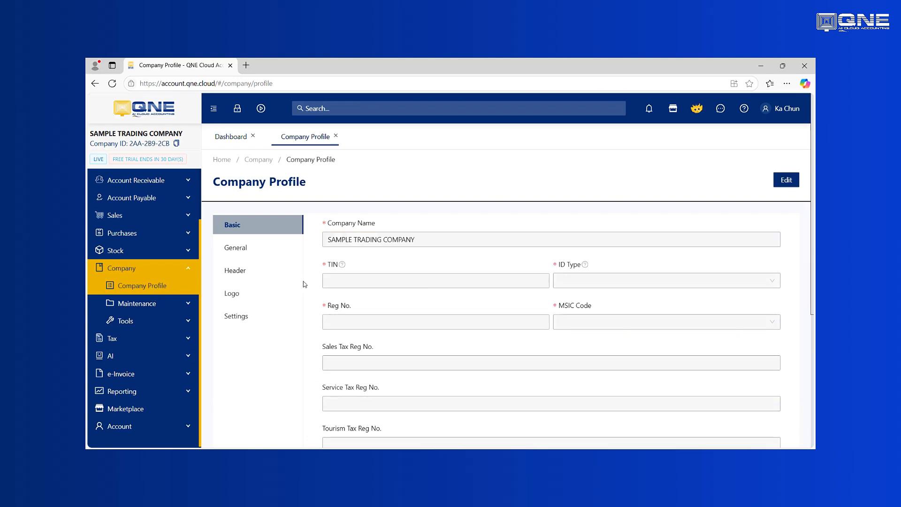
left_click(787, 180)
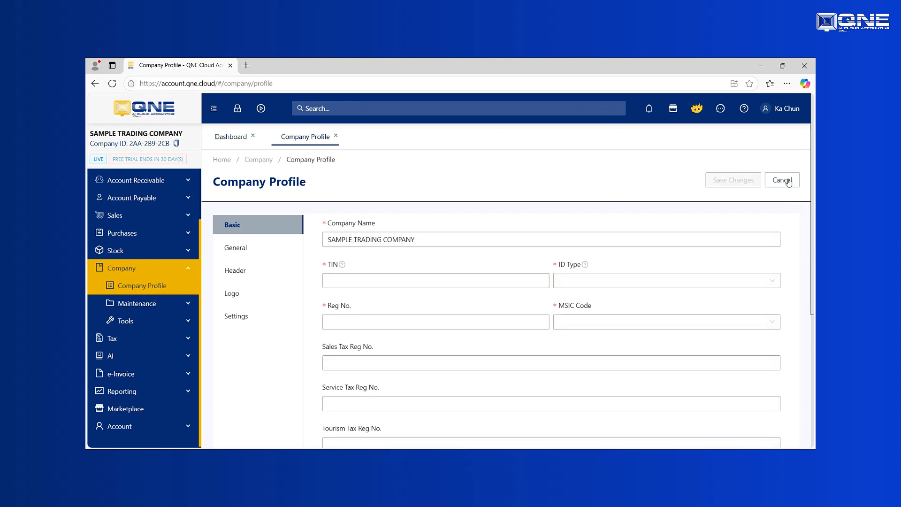
left_click(446, 285)
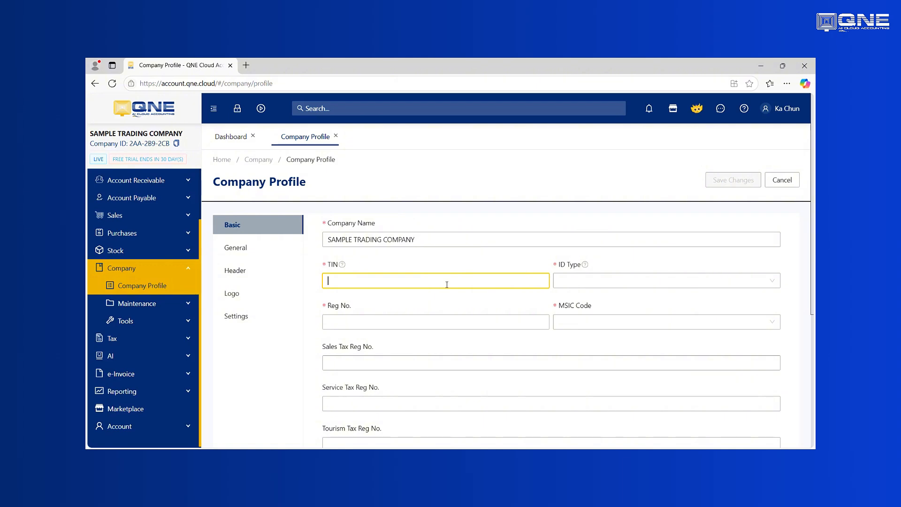
type("c")
key("BackSpace")
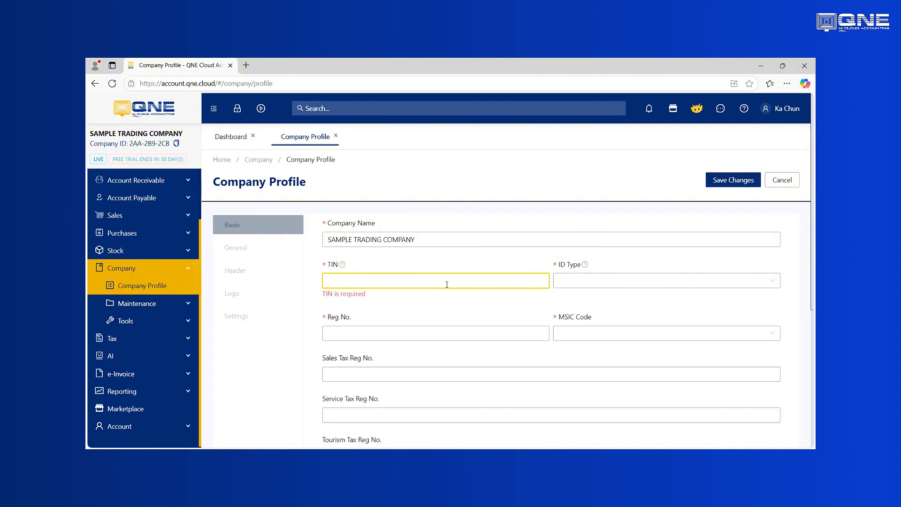
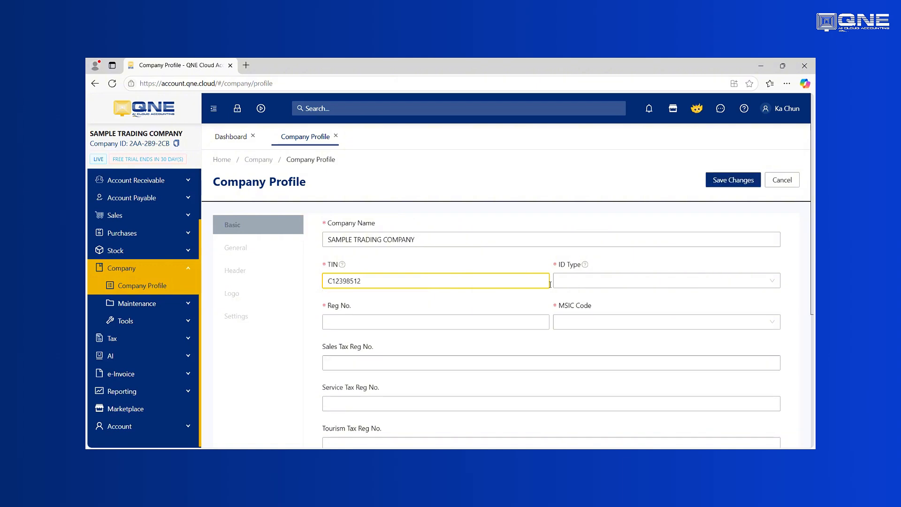
left_click(581, 285)
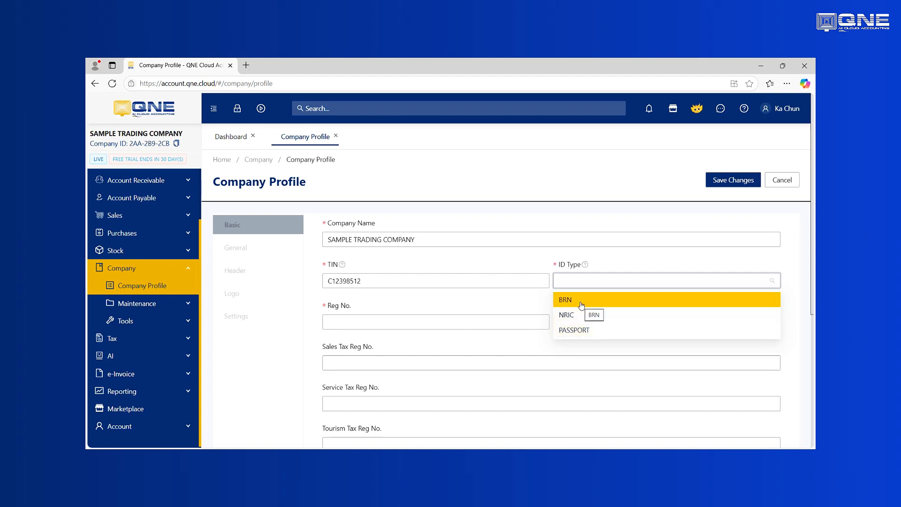
left_click(582, 305)
left_click(445, 325)
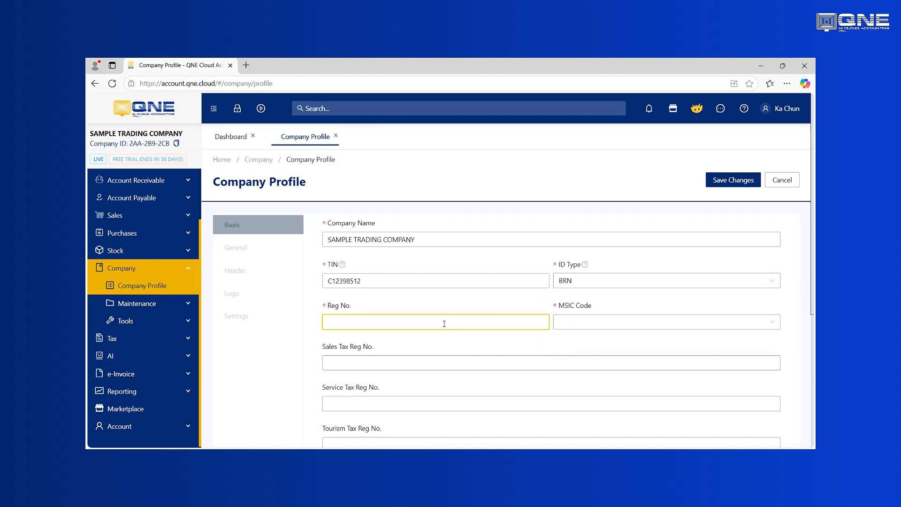
left_click(601, 320)
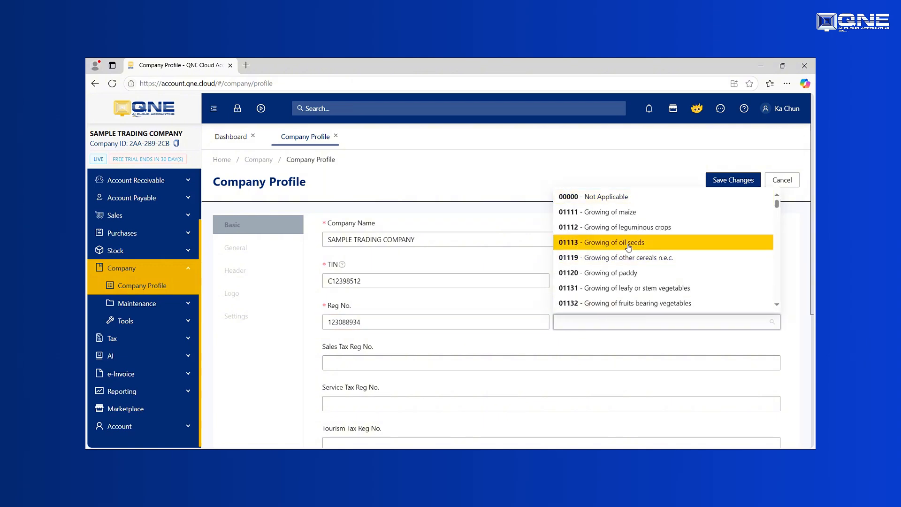
left_click(629, 197)
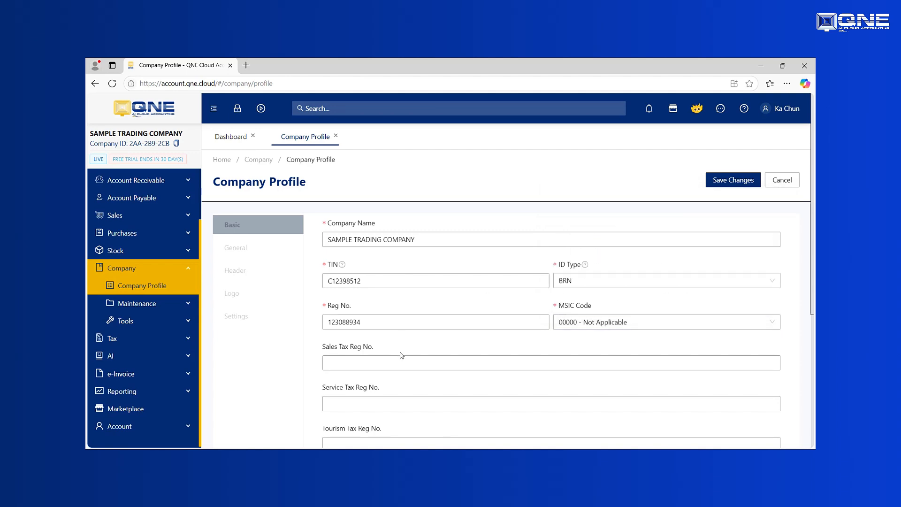
scroll(400, 352, "down", 2)
left_click(365, 269)
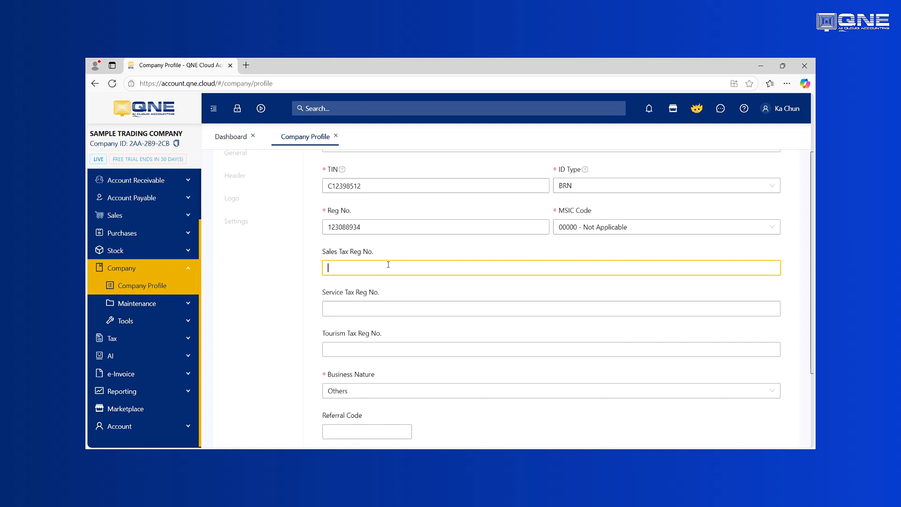
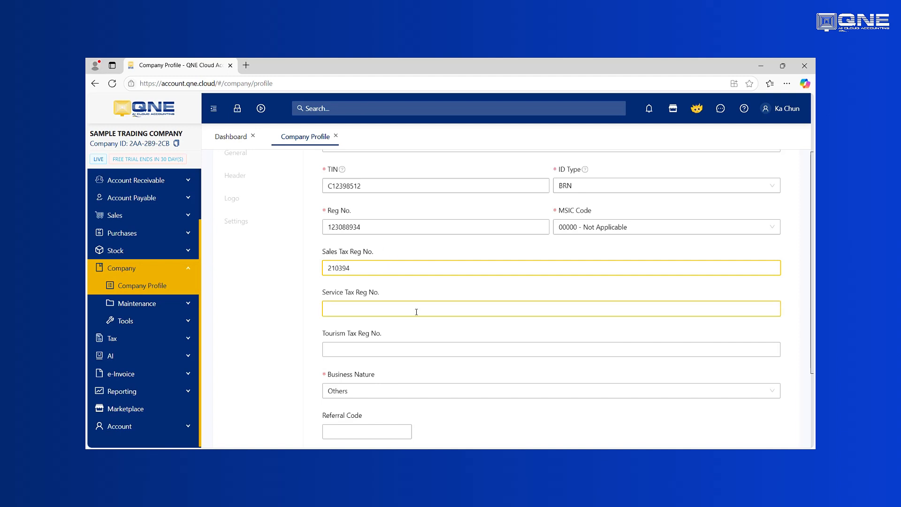
scroll(415, 310, "down", 3)
scroll(497, 291, "up", 5)
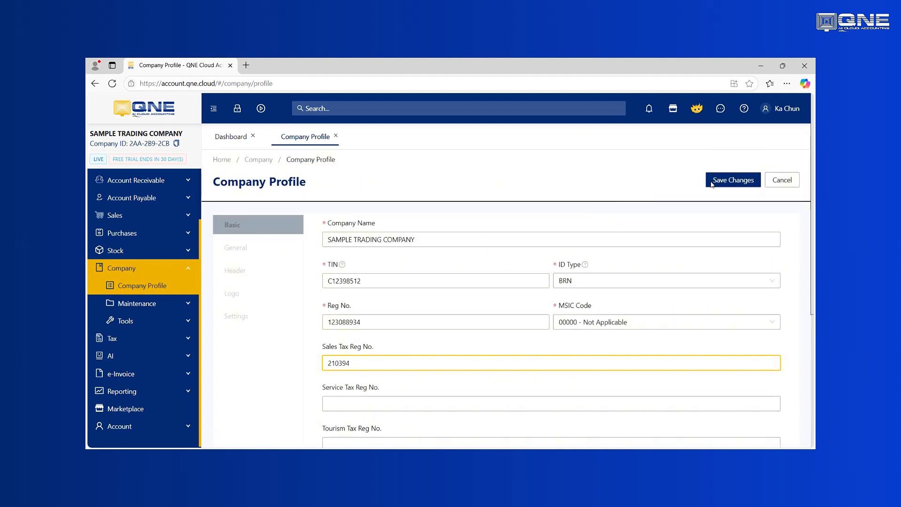
left_click(732, 181)
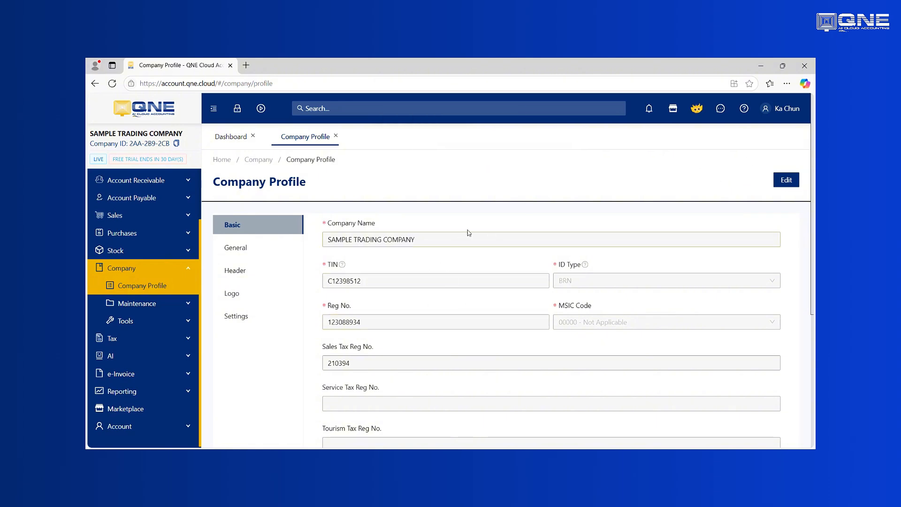
In the General details, enter address lines 'ADDRESS 1' and 'ADDRESS 2', the zip code and the contact person's name.
left_click(238, 249)
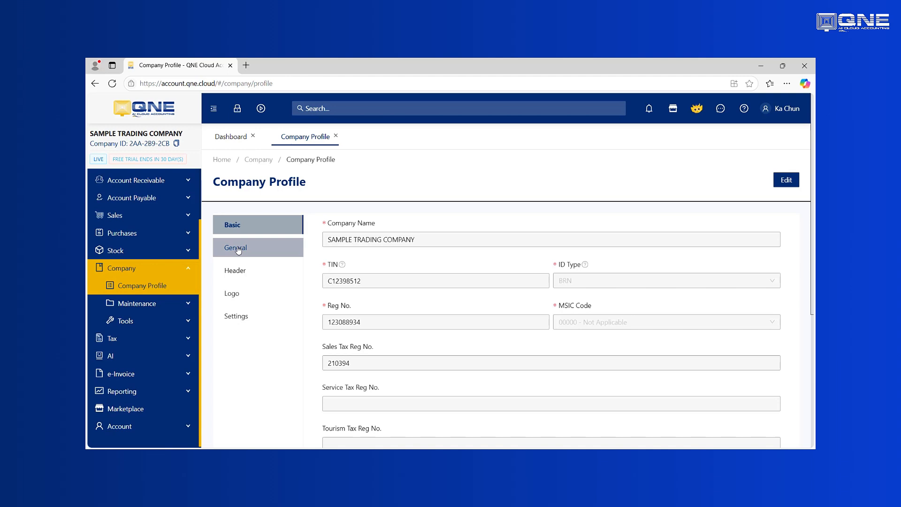
left_click(786, 179)
left_click(383, 239)
type("ADDR")
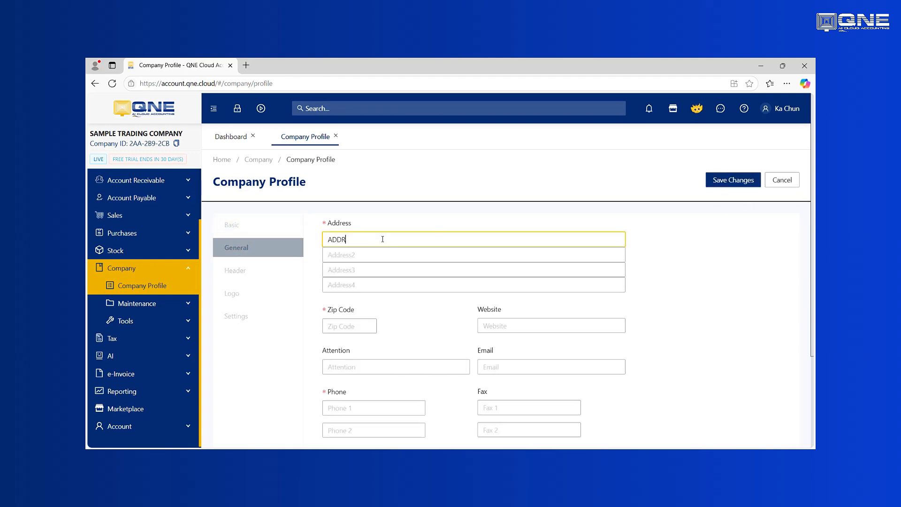
type("ESS 1")
key("Tab")
type("ADDRESS 2")
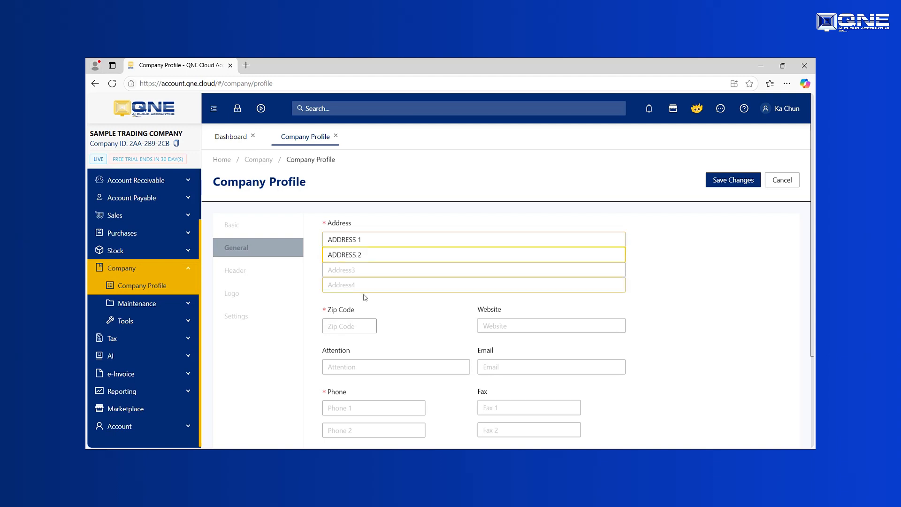
left_click(355, 327)
type("43300")
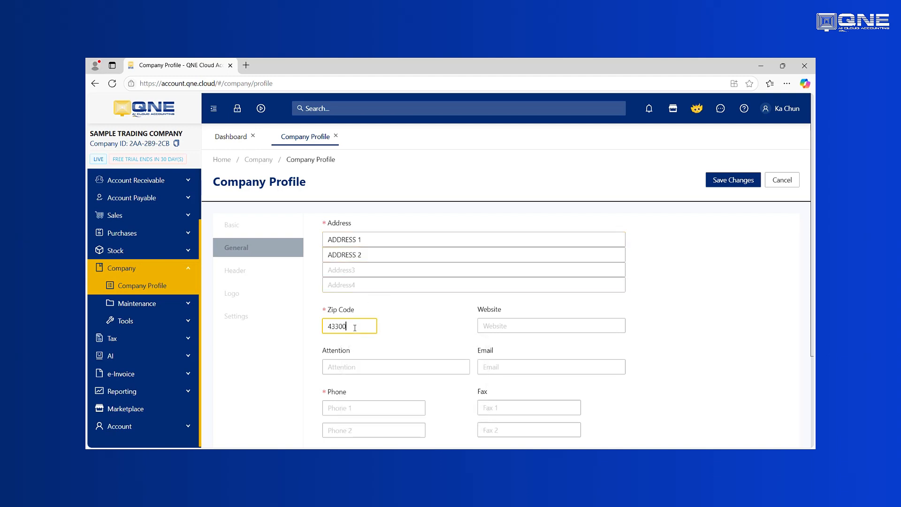
left_click(355, 360)
type("k")
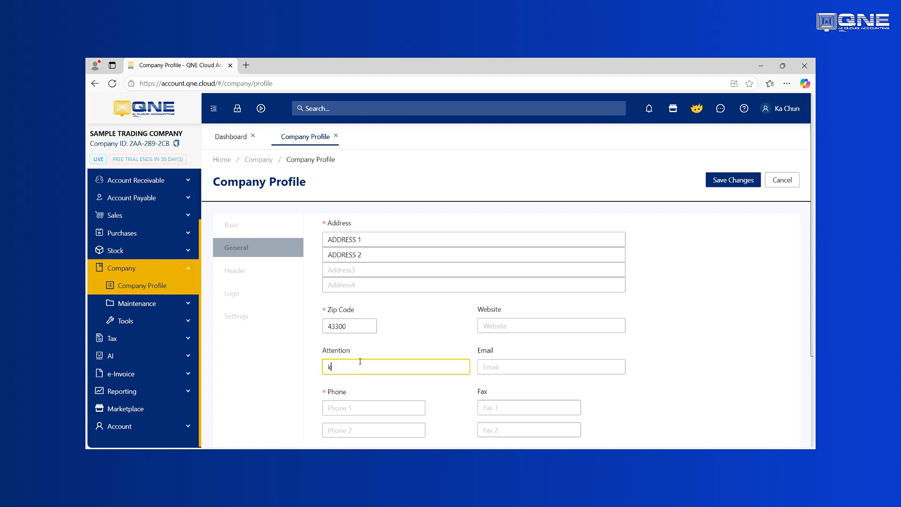
type("a")
key("BackSpace")
key("BackSpace")
type("KA CHUN")
Fill in the company phone and city, set the state to Selangor, and save.
left_click(361, 408)
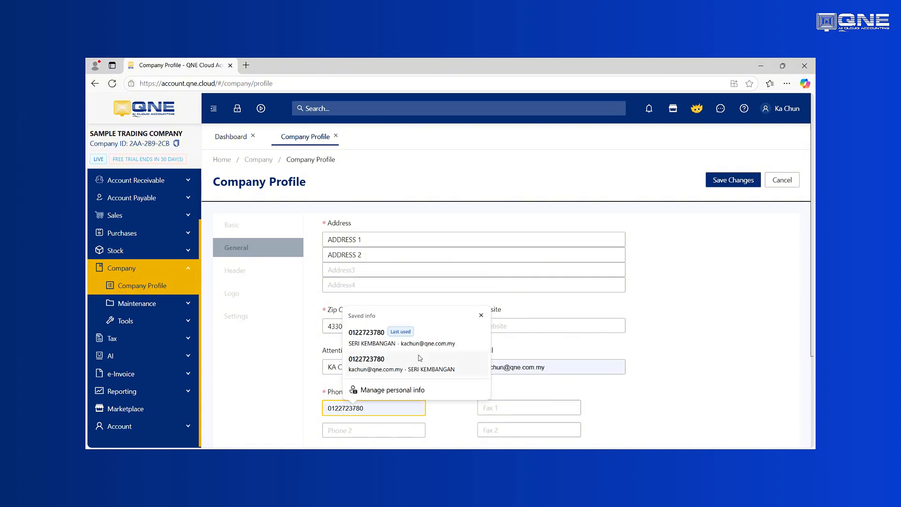
left_click(457, 355)
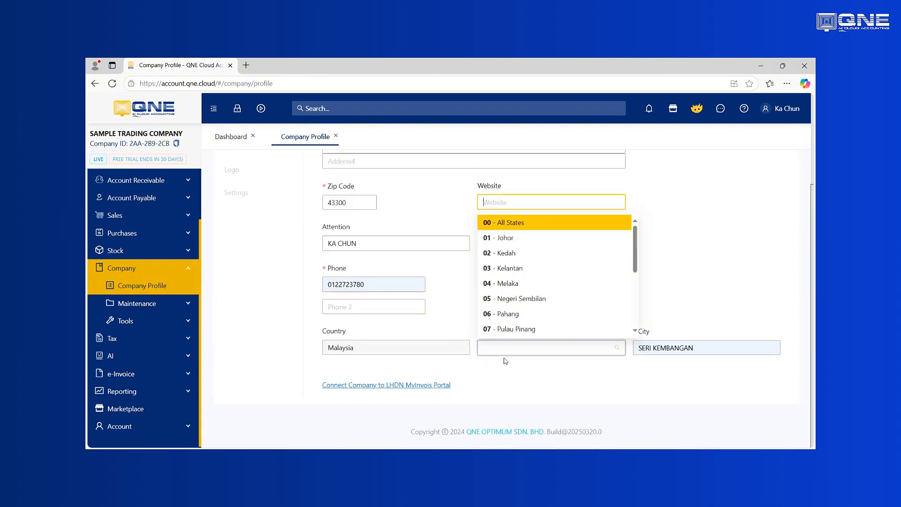
left_click(619, 379)
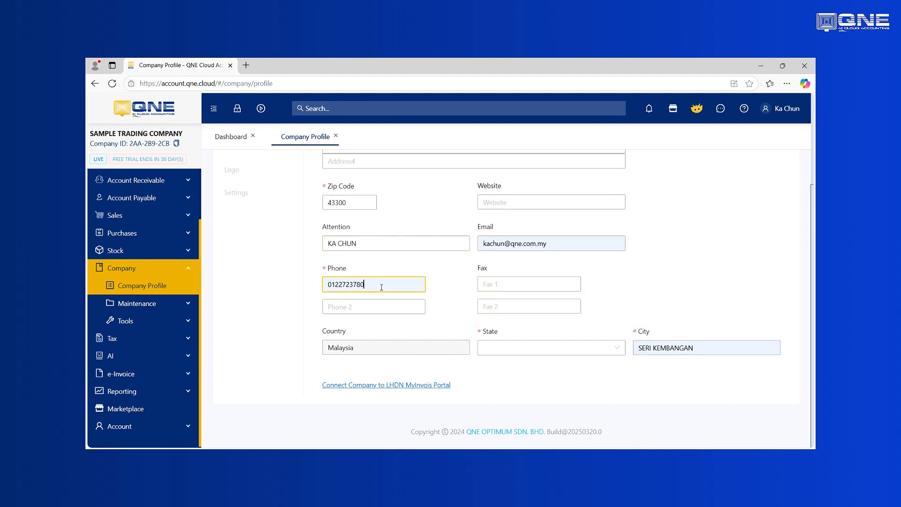
left_click_drag(382, 287, 287, 287)
left_click(647, 296)
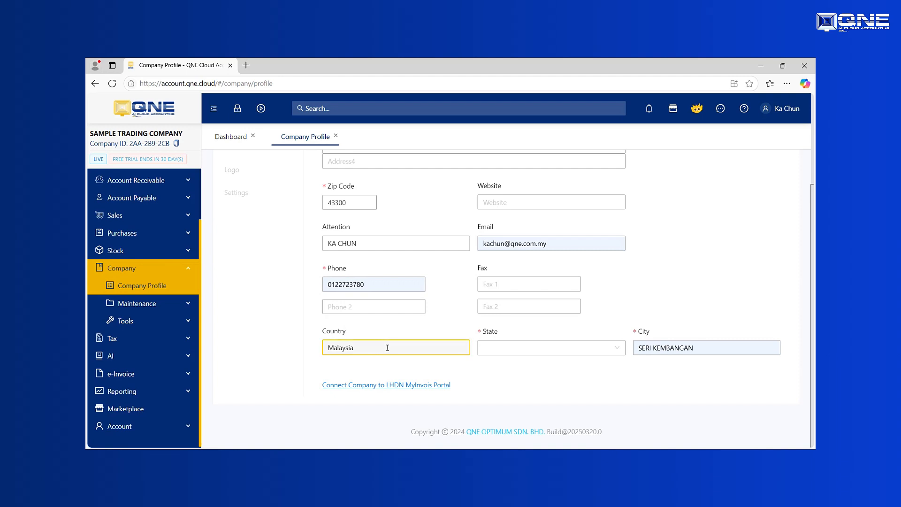
left_click(551, 348)
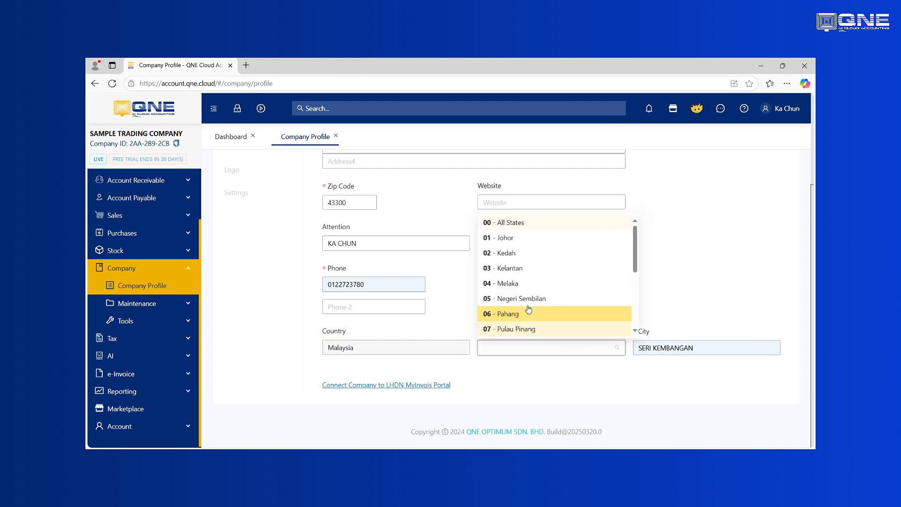
scroll(532, 294, "down", 2)
key("Up")
key("Up")
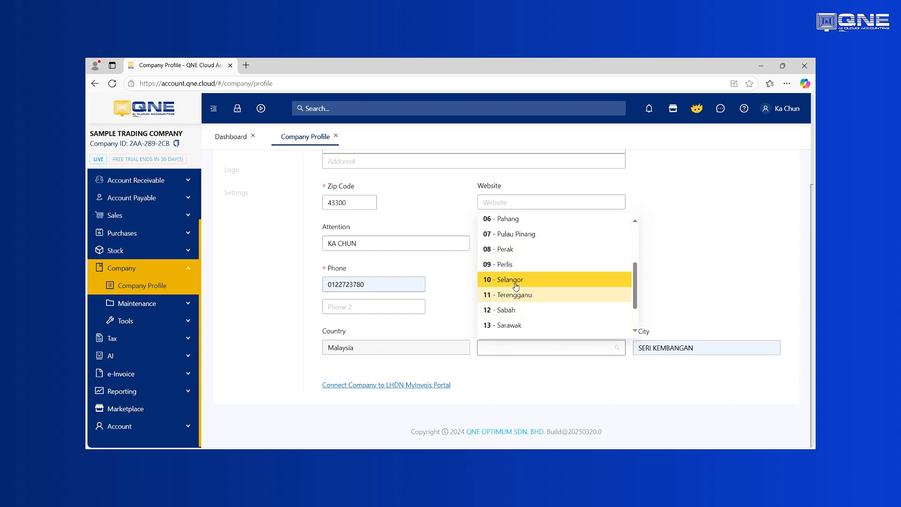
key("Return")
left_click(735, 353)
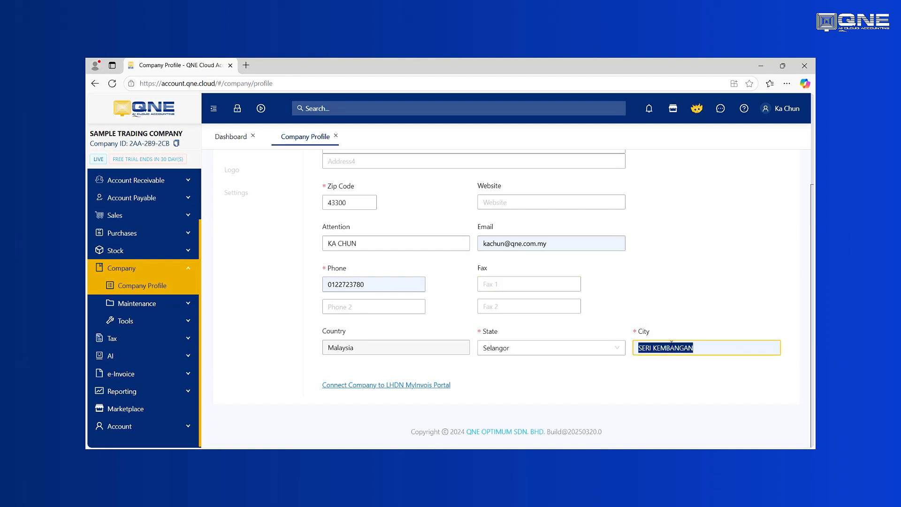
scroll(596, 258, "up", 3)
left_click(727, 181)
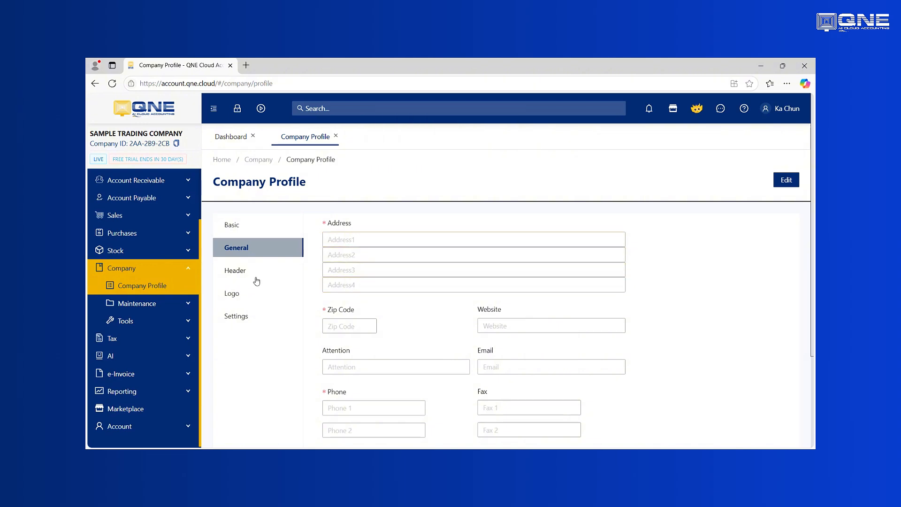
Replace the header's 'Sales Tax Reg. No.: 210394' line with 'TIN: 12309123 MISC: 20913' and save.
left_click(241, 272)
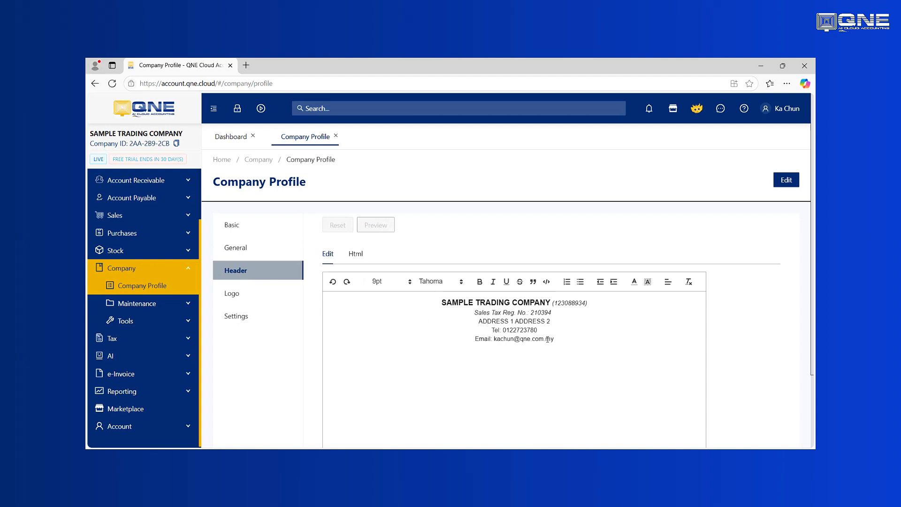
left_click_drag(547, 339, 523, 331)
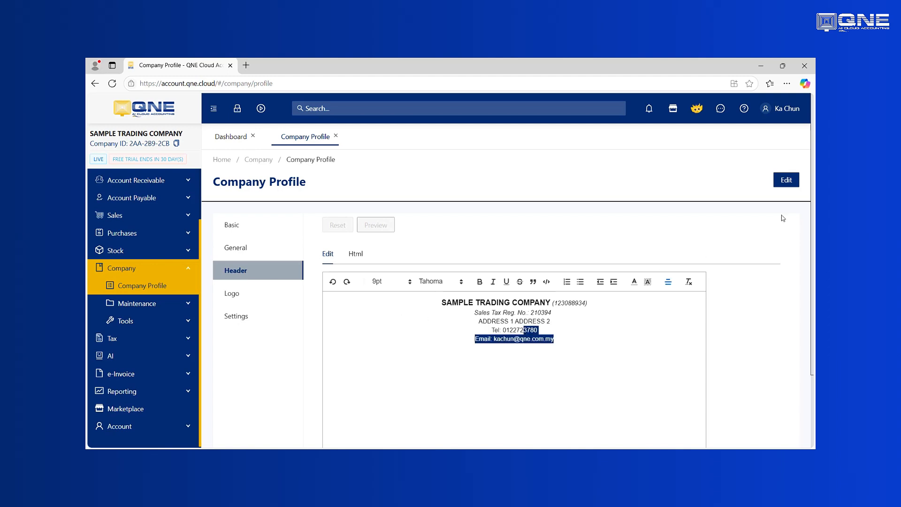
left_click(785, 182)
left_click(546, 339)
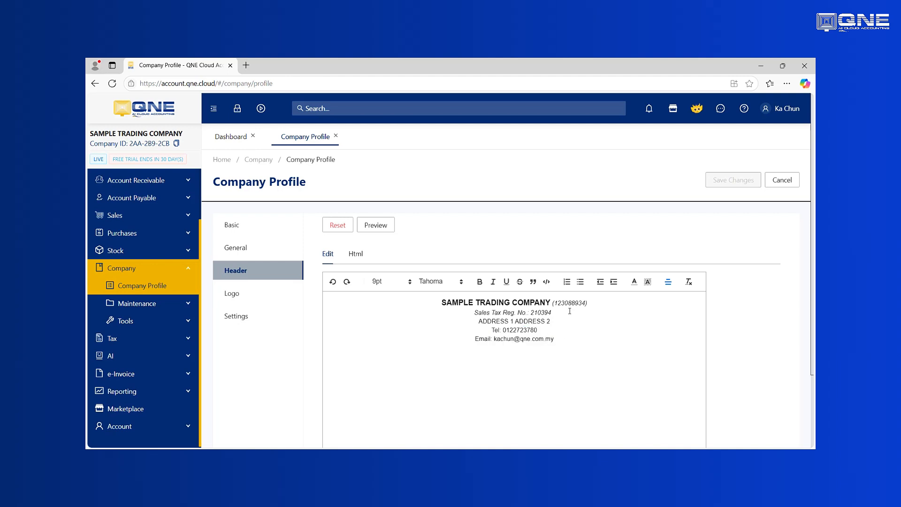
left_click_drag(569, 311, 464, 310)
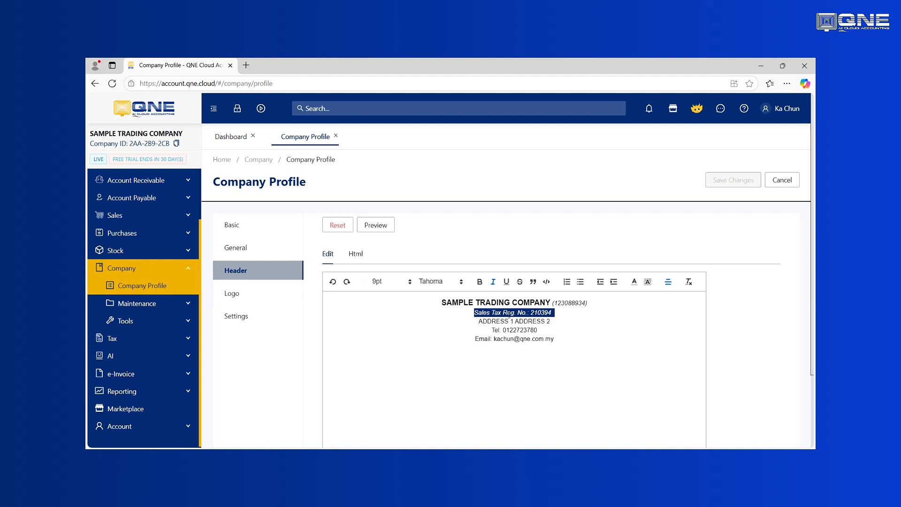
left_click(558, 315)
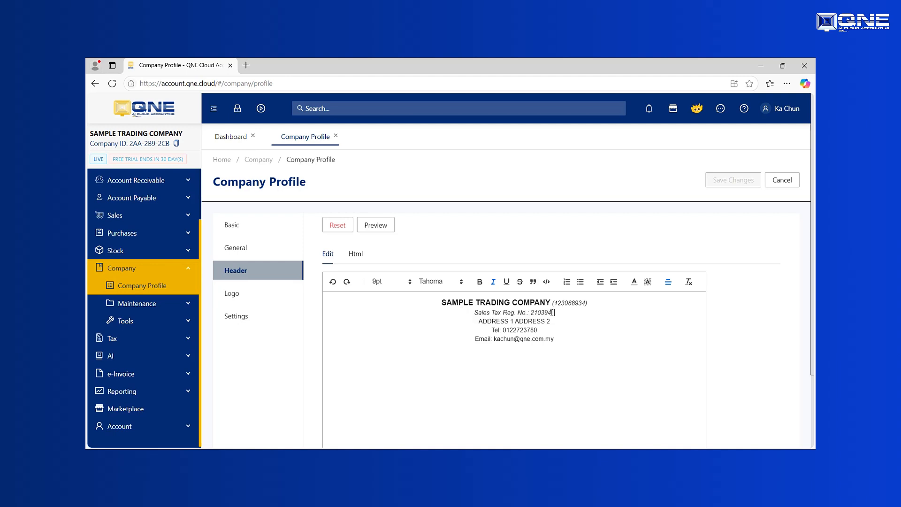
left_click_drag(554, 312, 458, 311)
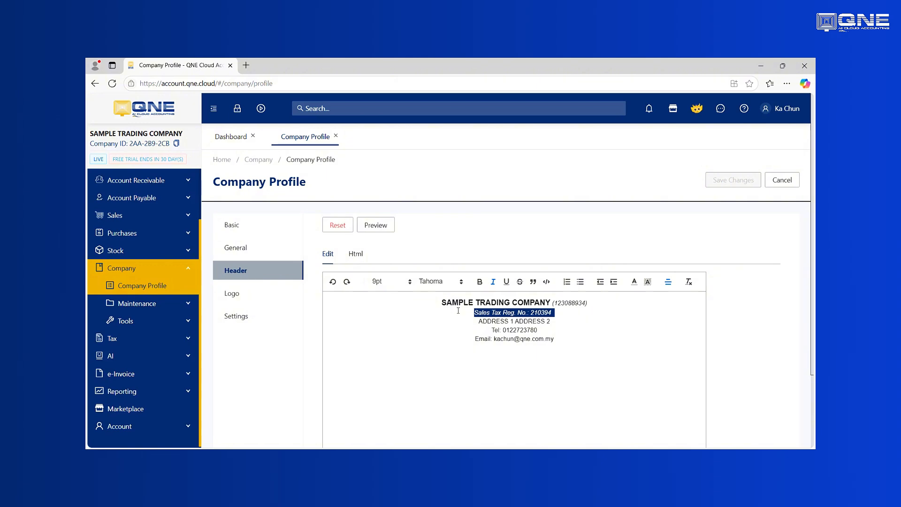
key("BackSpace")
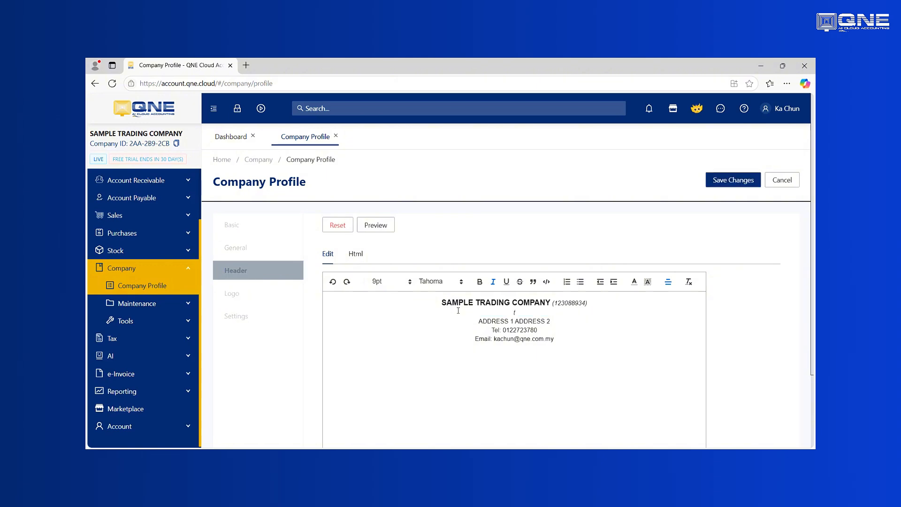
left_click(727, 181)
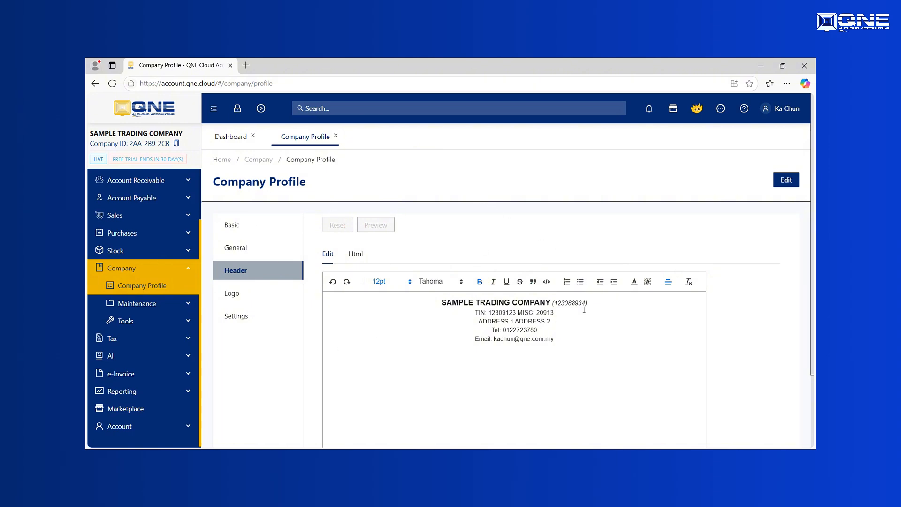
Remove the current company logo and upload the 'logo' file as the new Square logo.
left_click(234, 295)
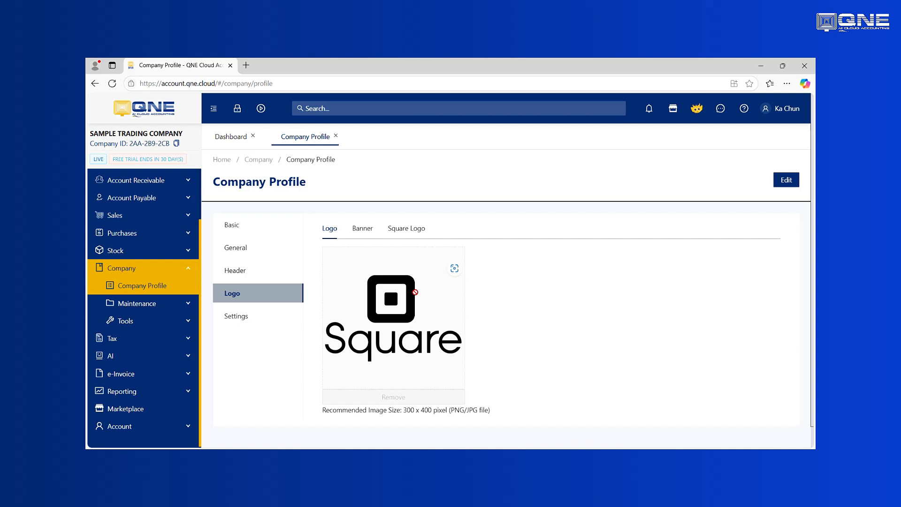
left_click(790, 183)
left_click(397, 328)
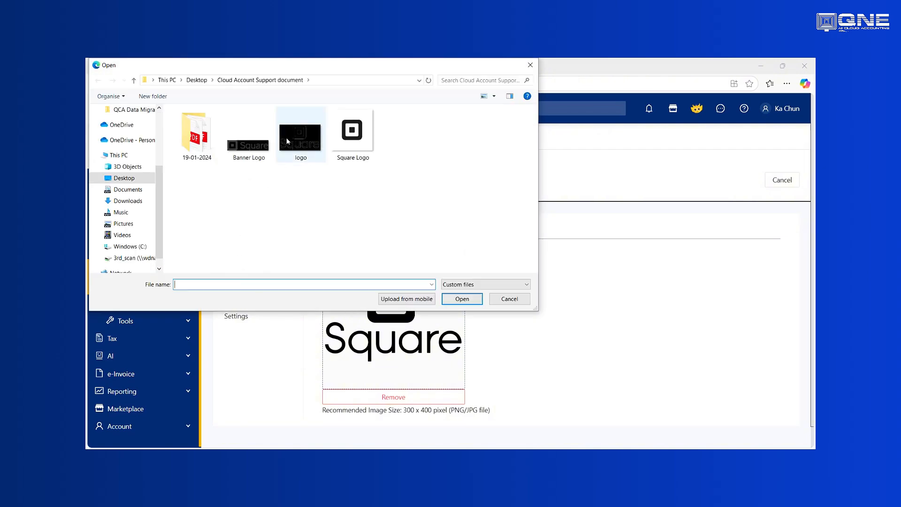
left_click(521, 302)
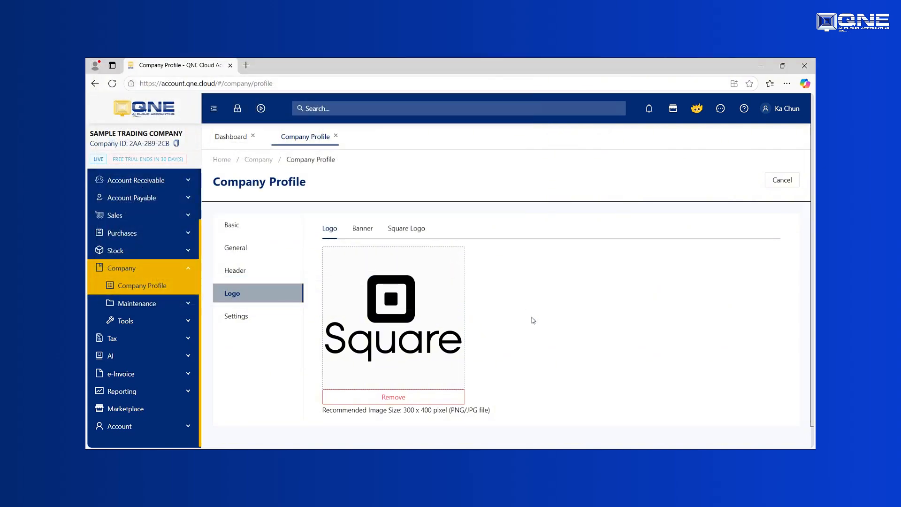
left_click(397, 400)
left_click(530, 201)
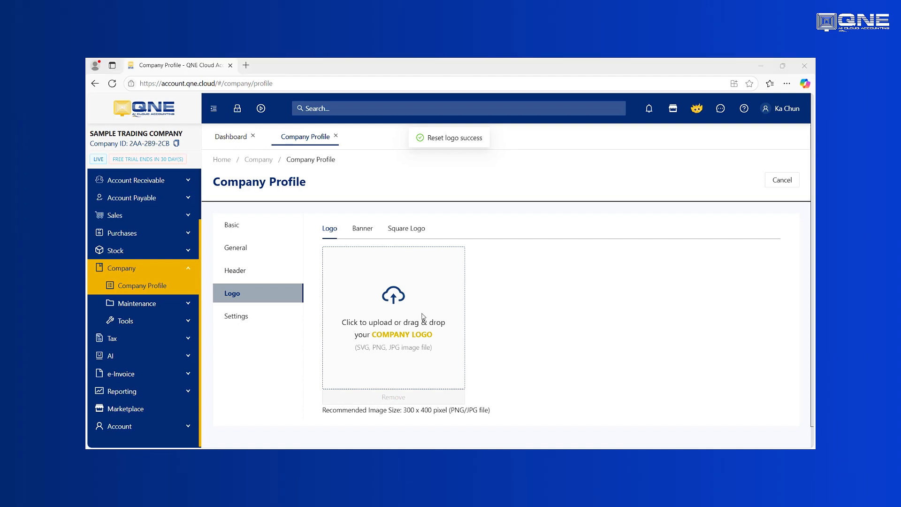
left_click(384, 299)
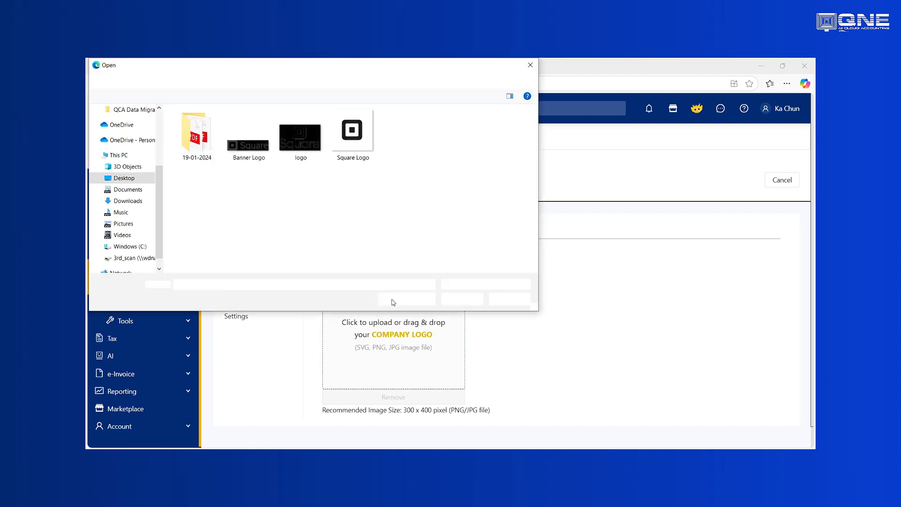
double_click(314, 146)
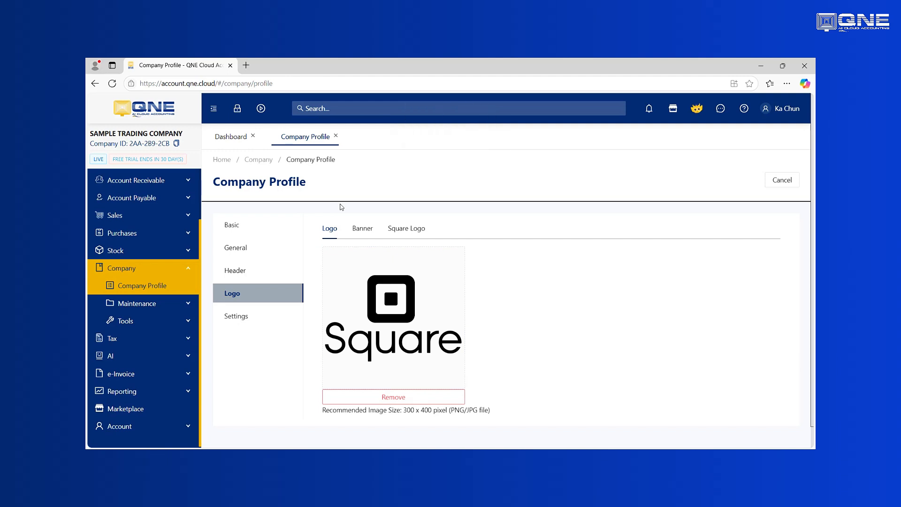
Display the Banner settings with the current QNE banner and its 280 x 60 recommended size.
left_click(367, 233)
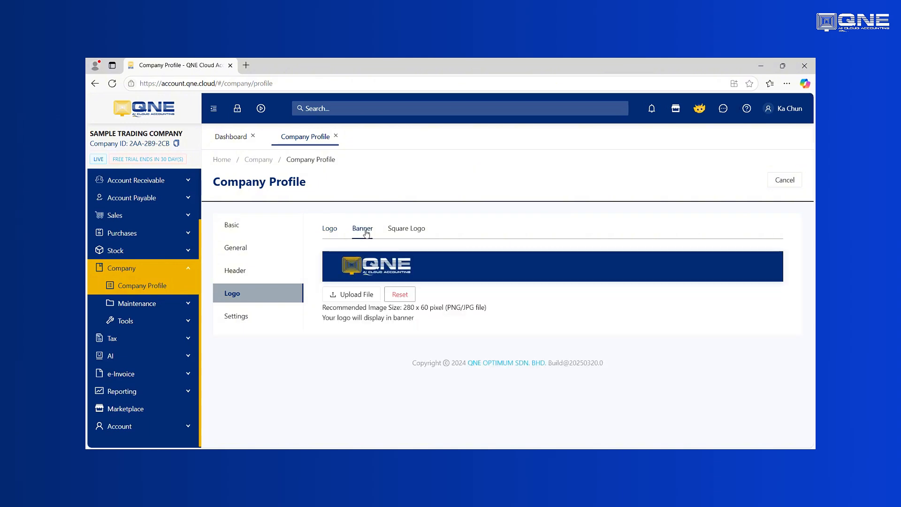
left_click(413, 233)
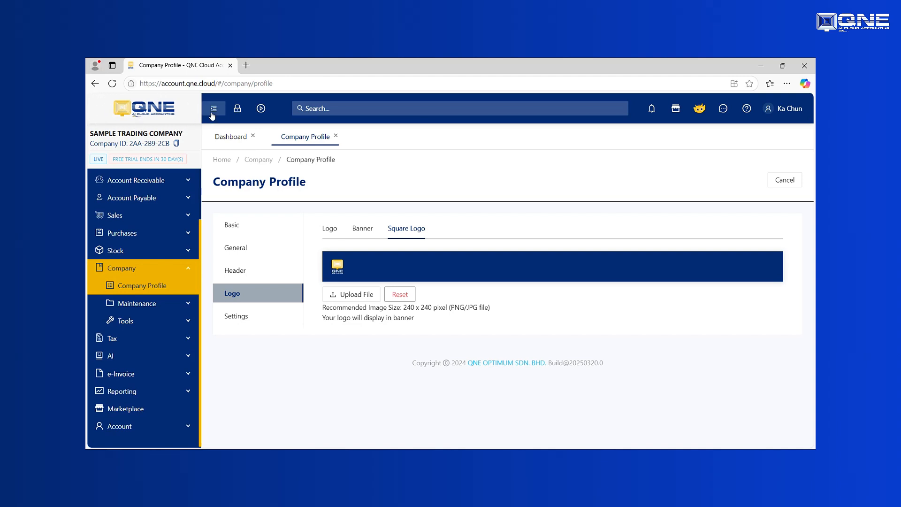
left_click(213, 112)
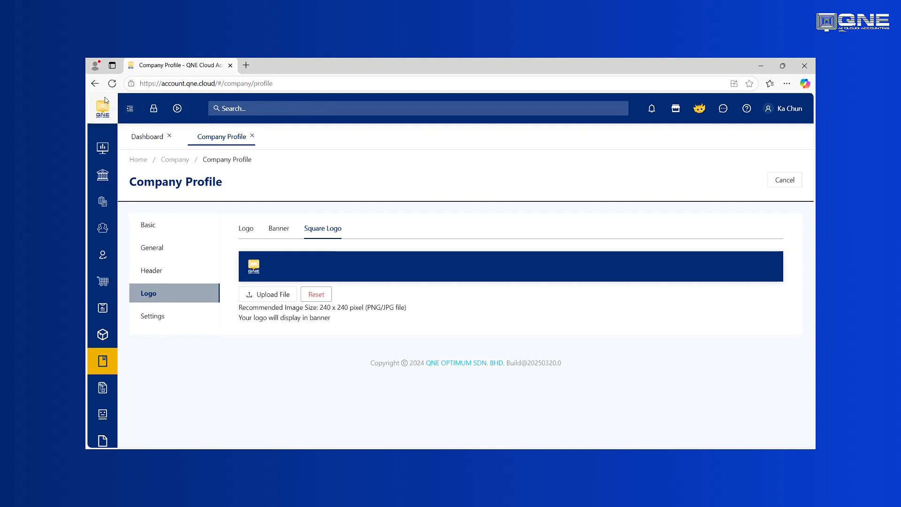
left_click(128, 110)
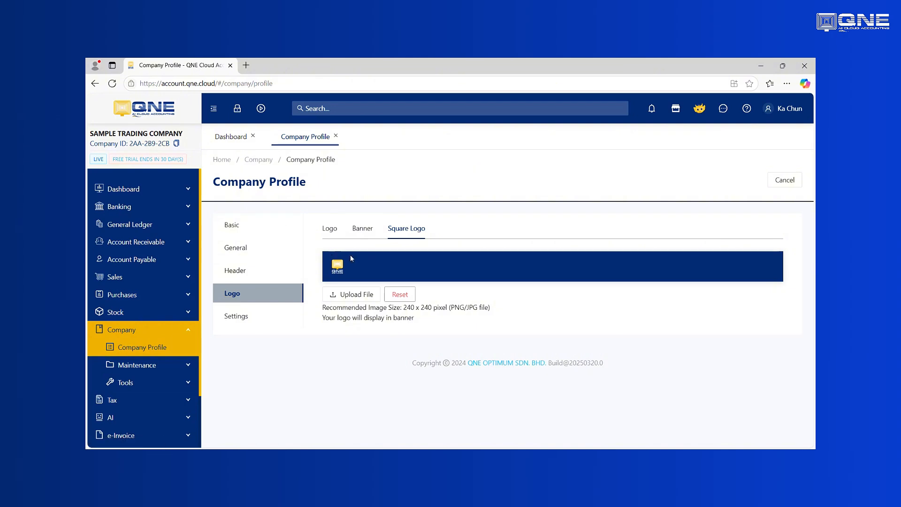
left_click(374, 230)
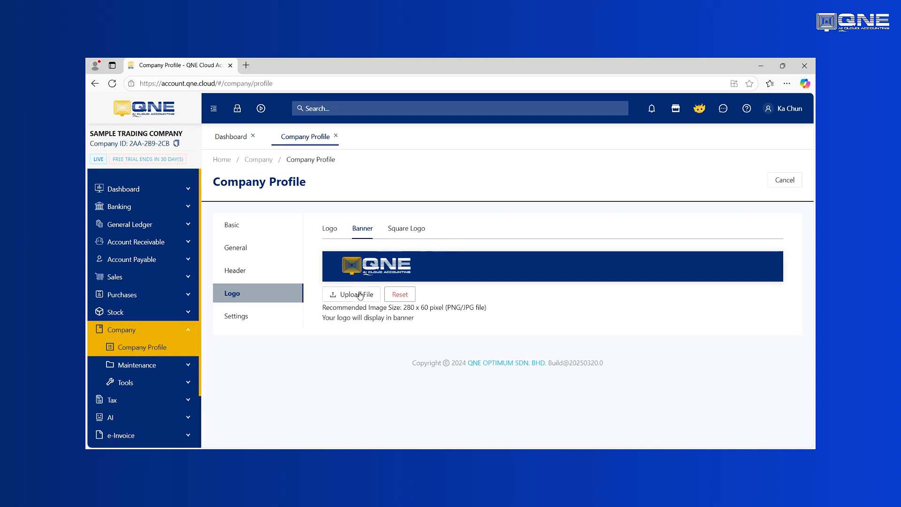
Upload the 'Banner Logo' file as the company banner.
left_click(355, 296)
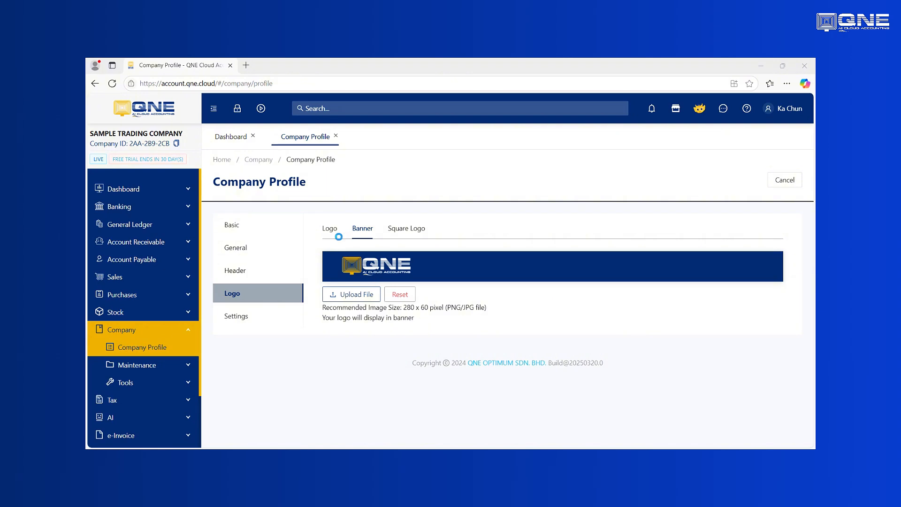
left_click(241, 151)
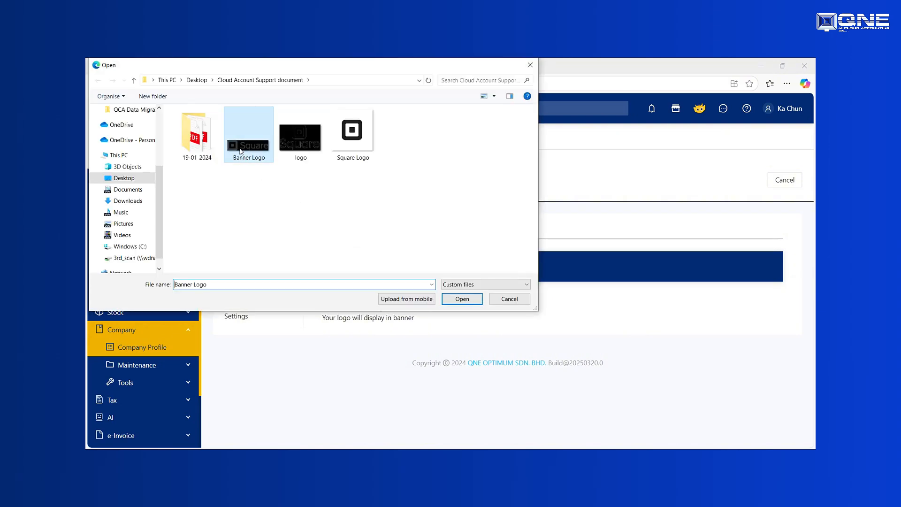
left_click(462, 299)
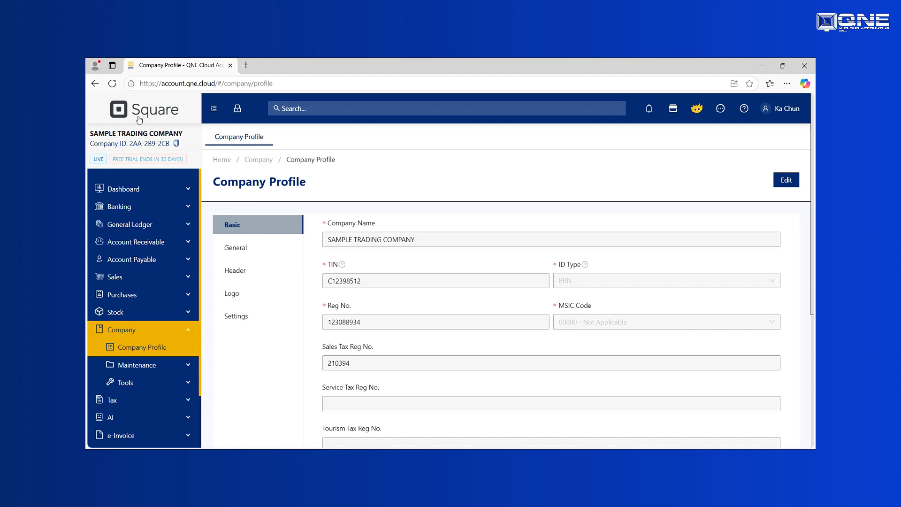
left_click(214, 110)
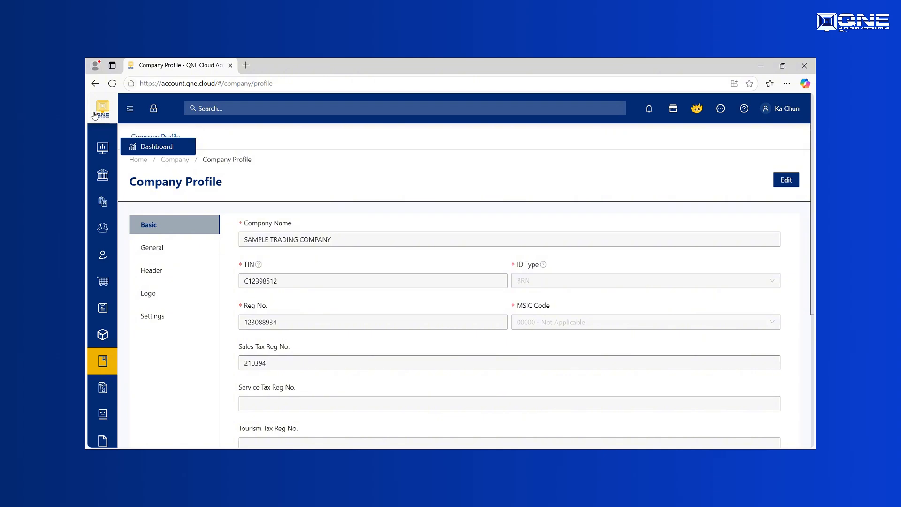
Reset the Square banner in the Logo section back to the default QNE banner.
left_click(148, 296)
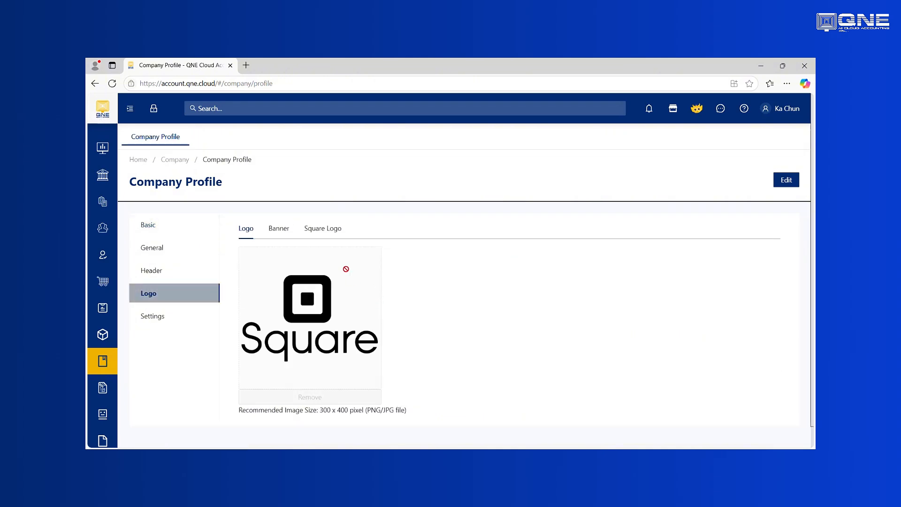
left_click(337, 235)
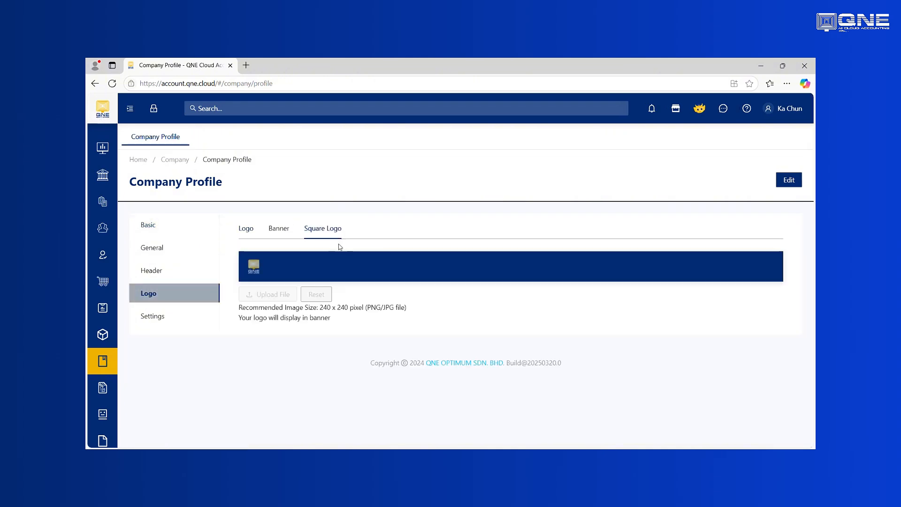
left_click(275, 228)
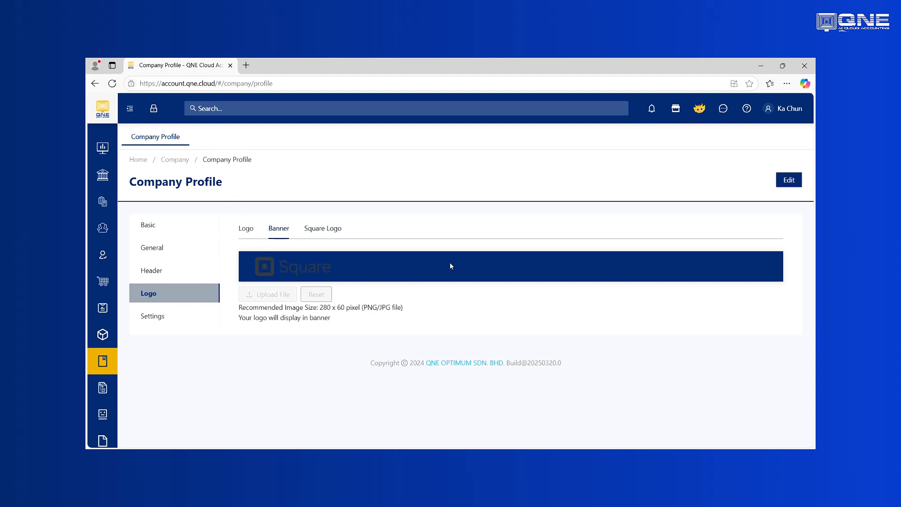
left_click(789, 181)
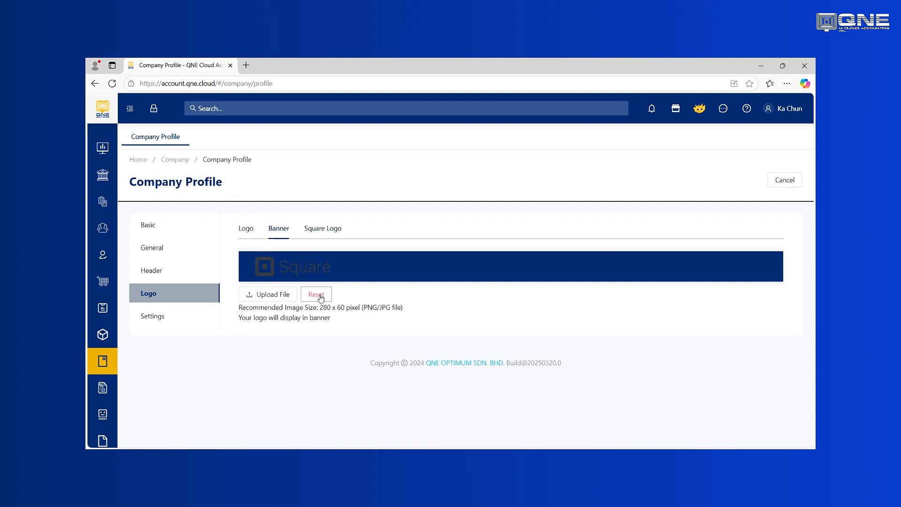
left_click(316, 295)
left_click(523, 200)
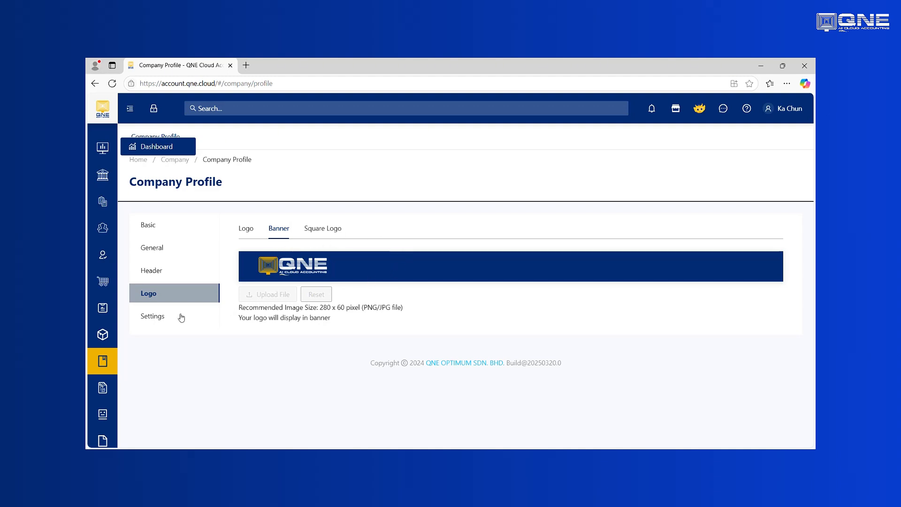
left_click(131, 109)
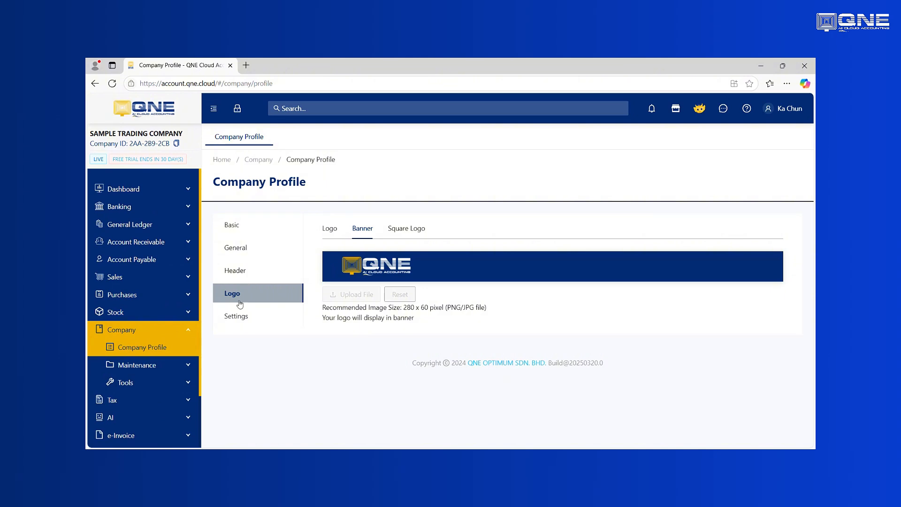
Confirm the 12-month financial period starting 2025-01 with cutoff 01/01/2025, then reload the app.
left_click(237, 320)
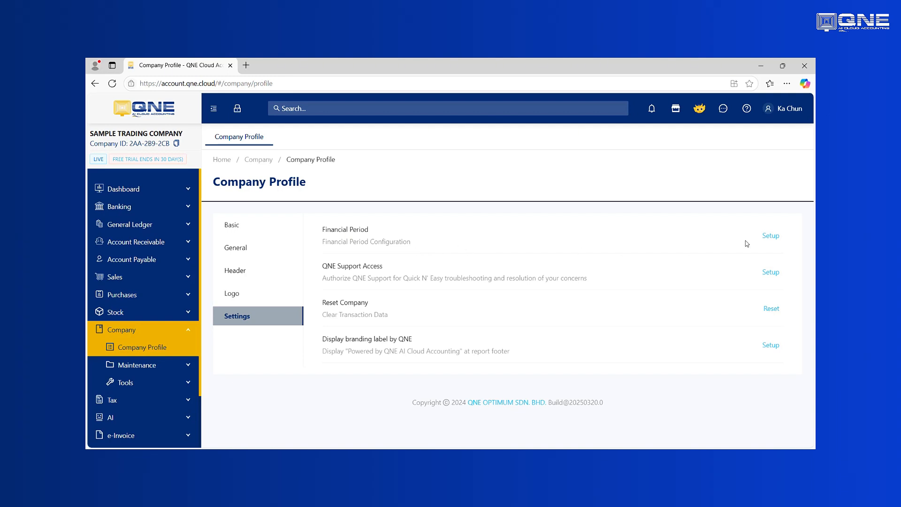
left_click(771, 236)
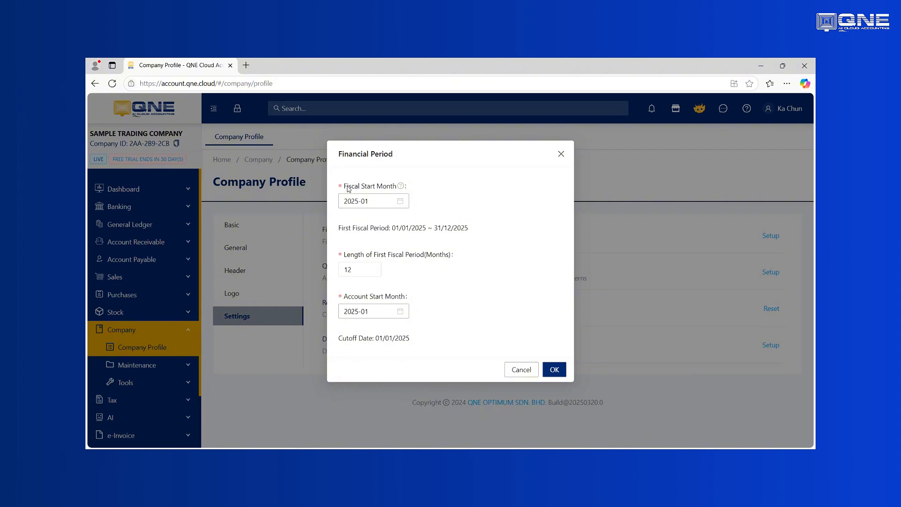
left_click_drag(348, 189, 397, 192)
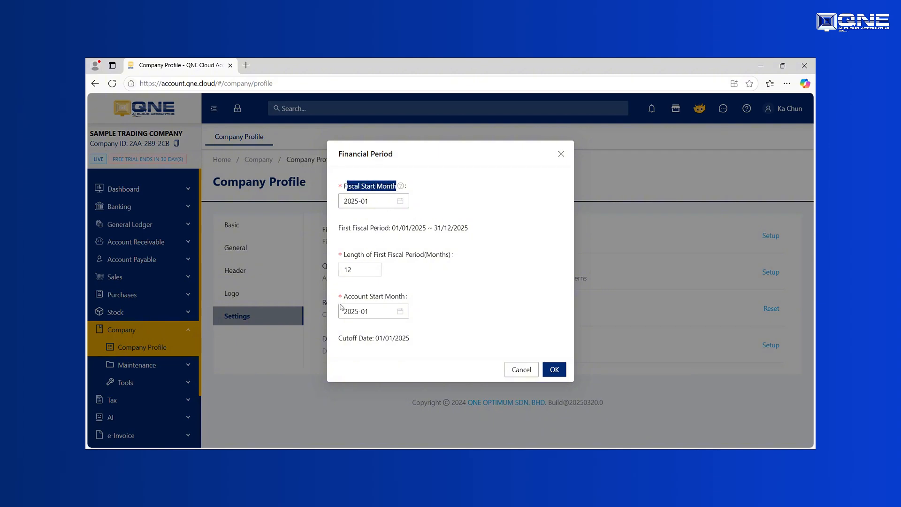
left_click_drag(348, 297, 402, 298)
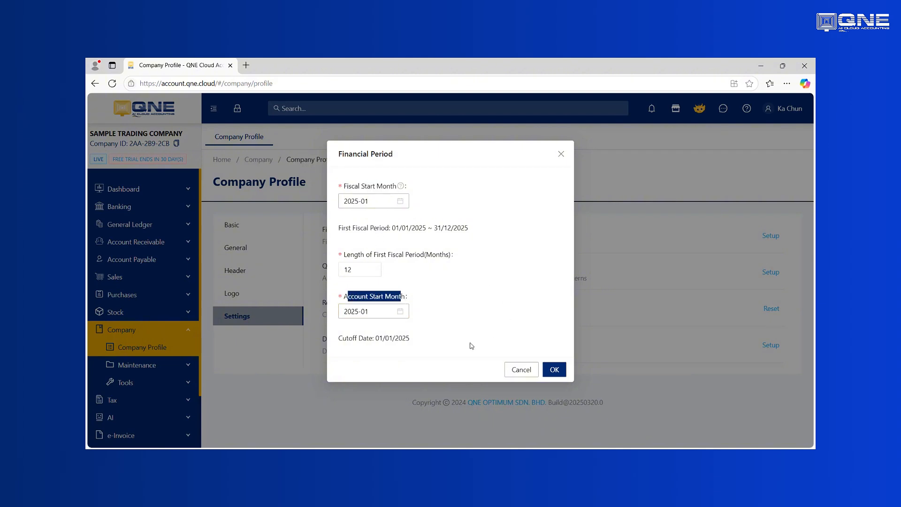
left_click_drag(415, 339, 373, 339)
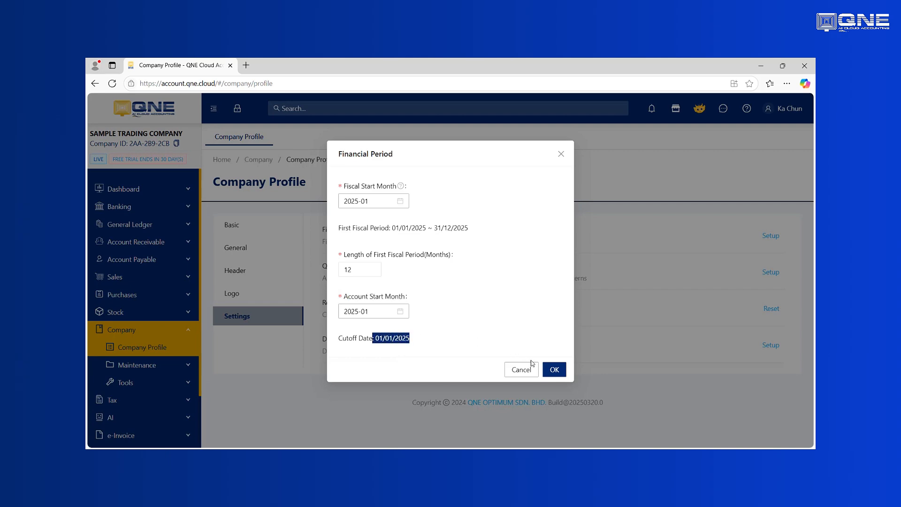
left_click(554, 369)
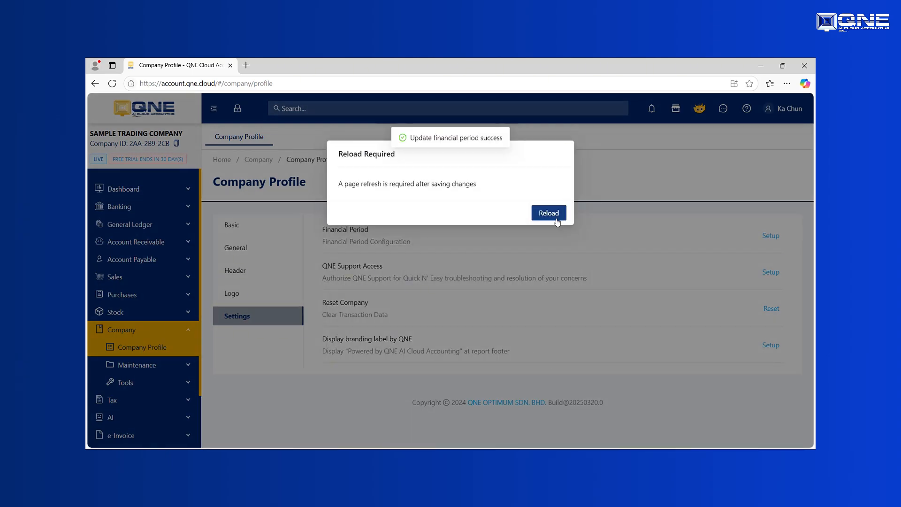
left_click(549, 213)
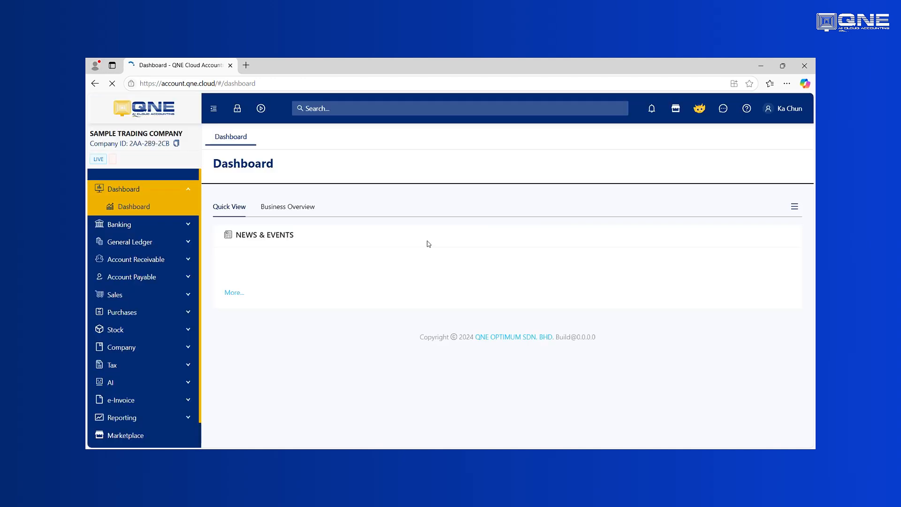